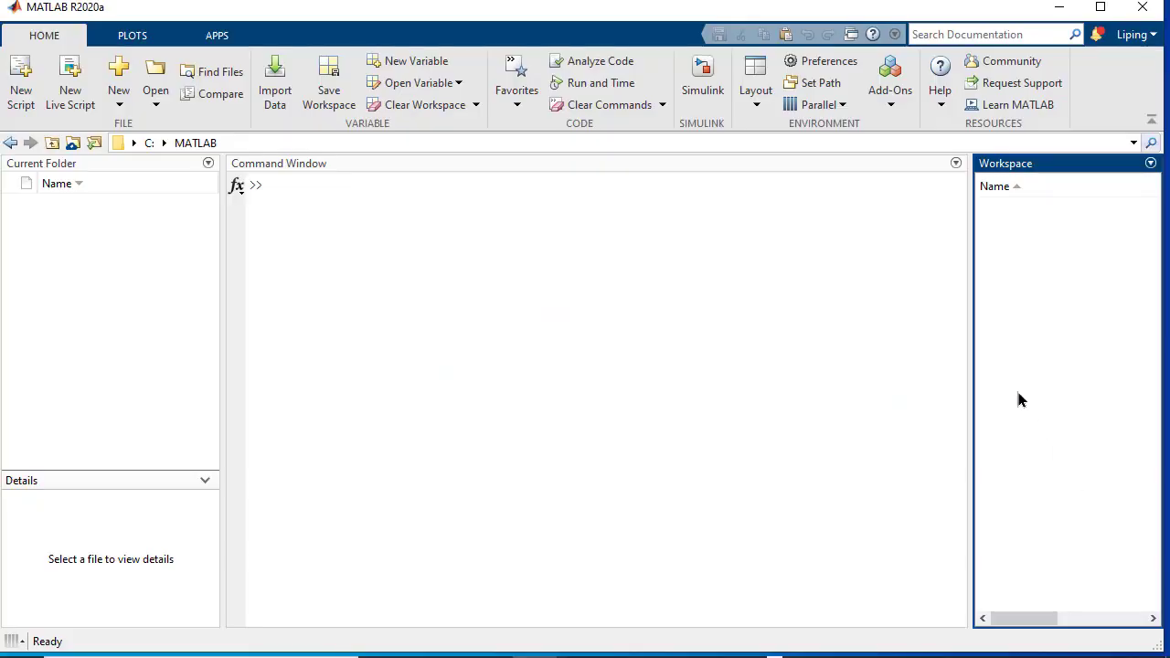
Show the General > Source Control preferences, leaving MathWorks source control integration enabled
click(829, 64)
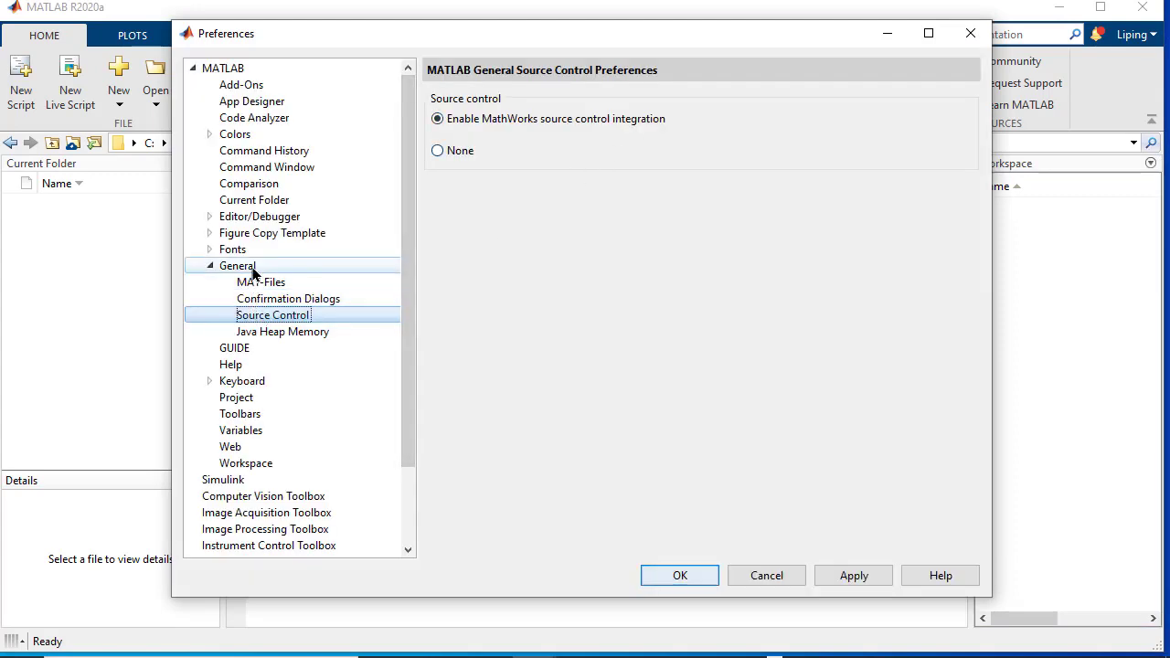
click(252, 267)
click(279, 316)
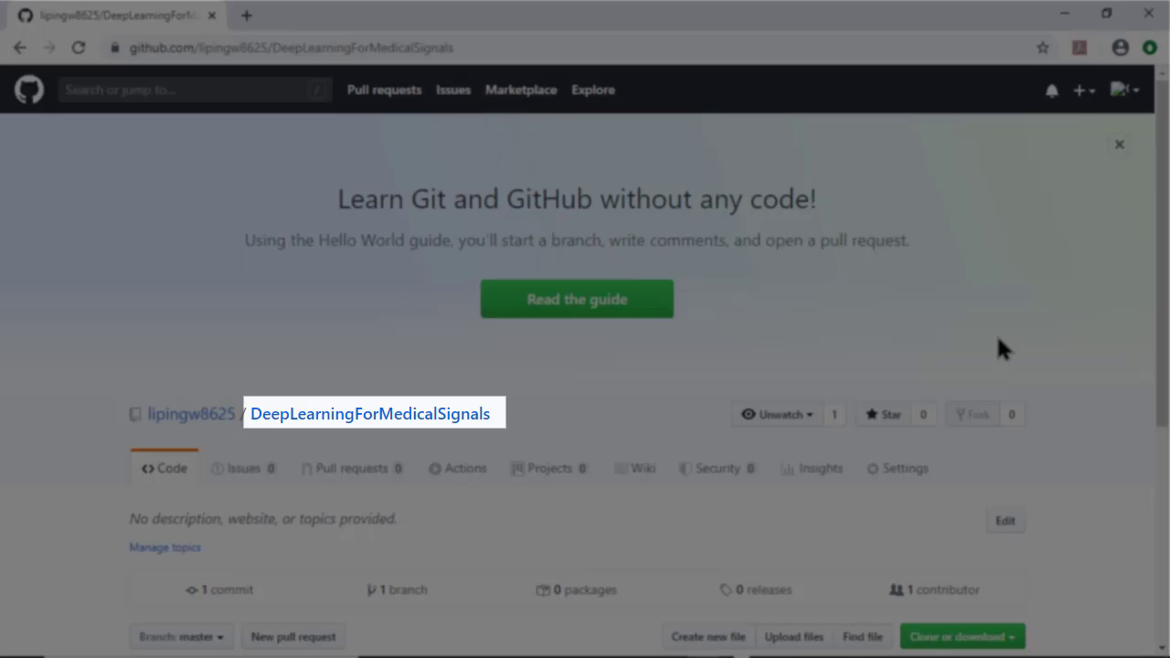
Reveal the HTTPS clone URL for the DeepLearningForMedicalSignals repository under 'Clone or download'
scroll(996, 332, down, 1)
scroll(998, 339, down, 2)
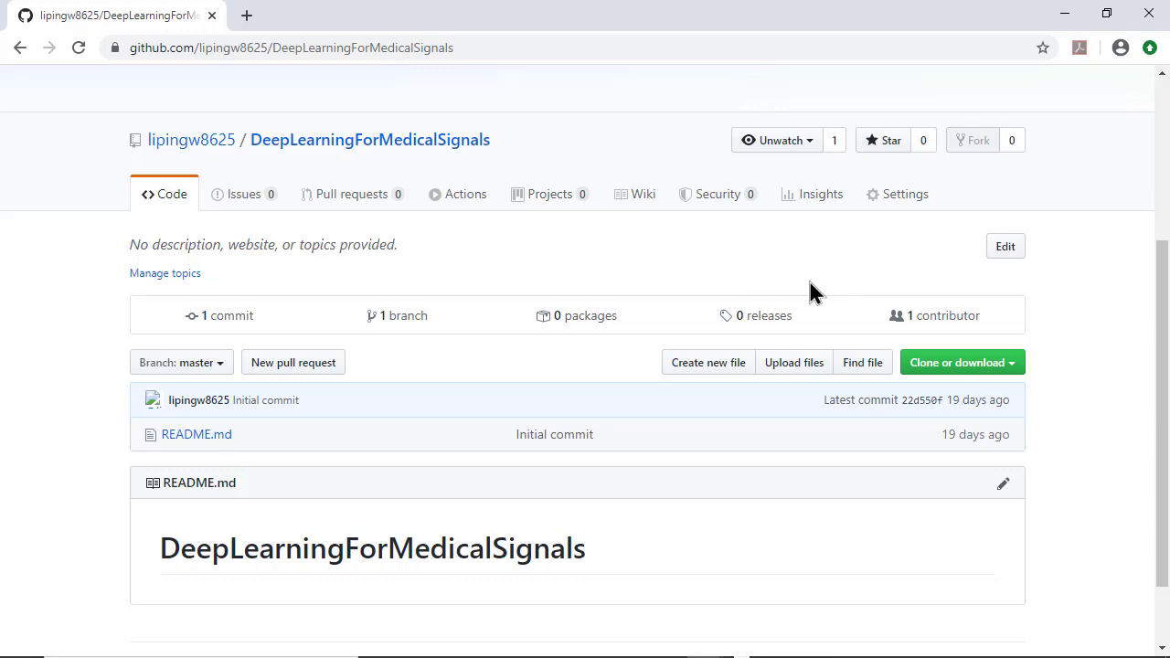
click(939, 370)
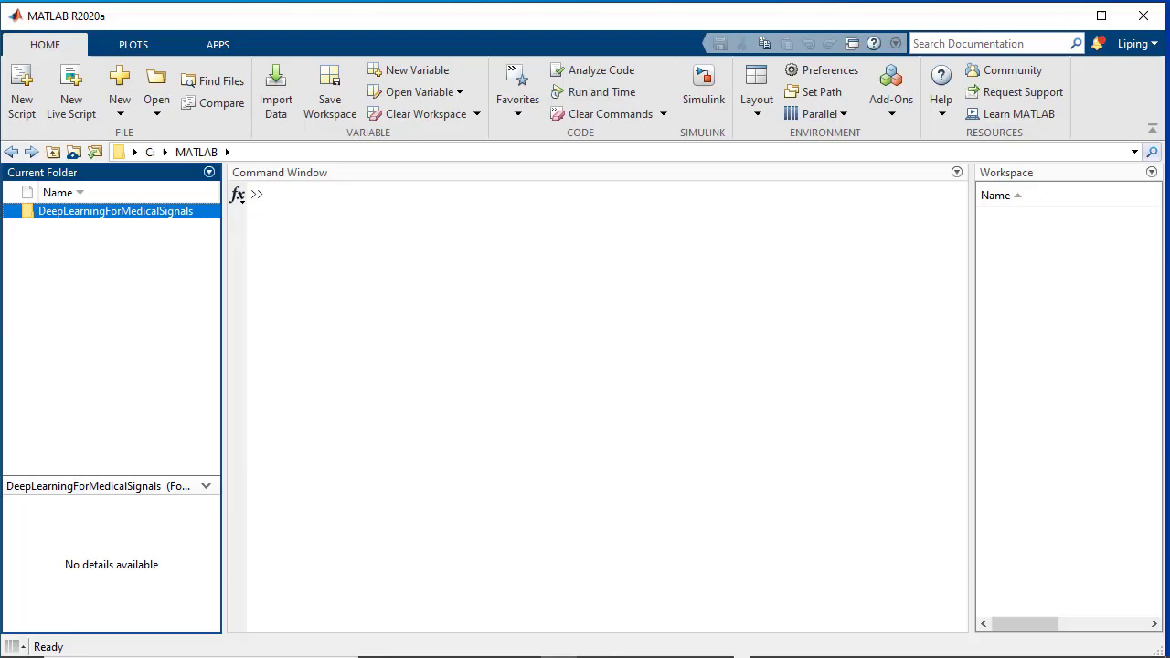
Make the empty DeepLearningForMedicalSignals folder the current folder
click(126, 212)
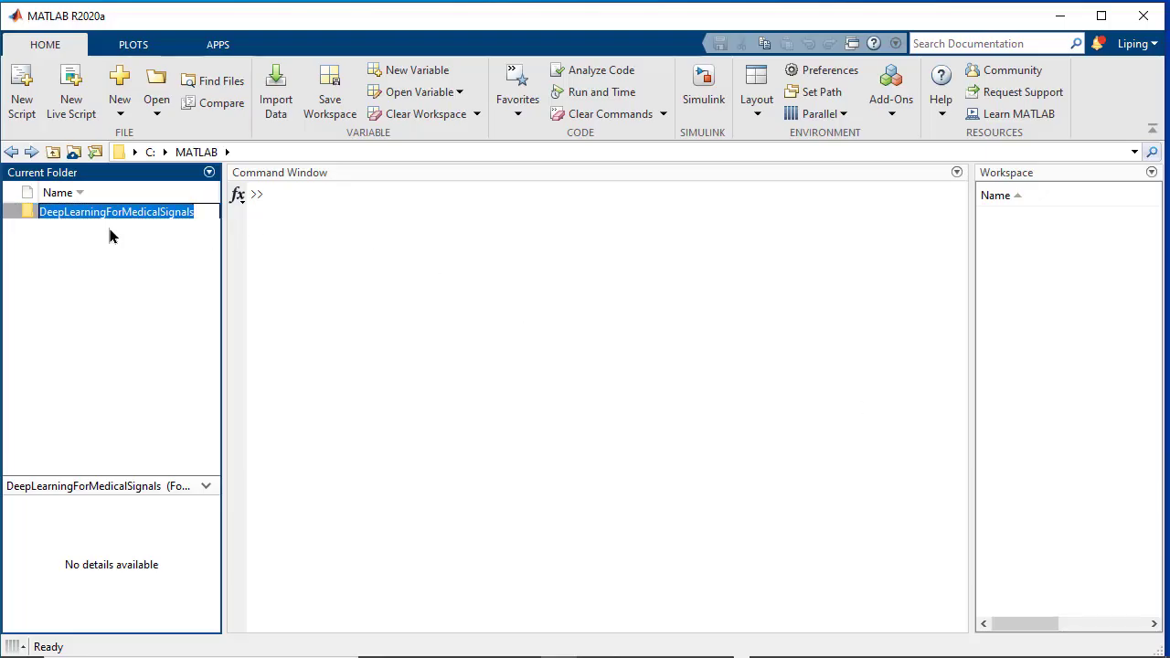
click(101, 239)
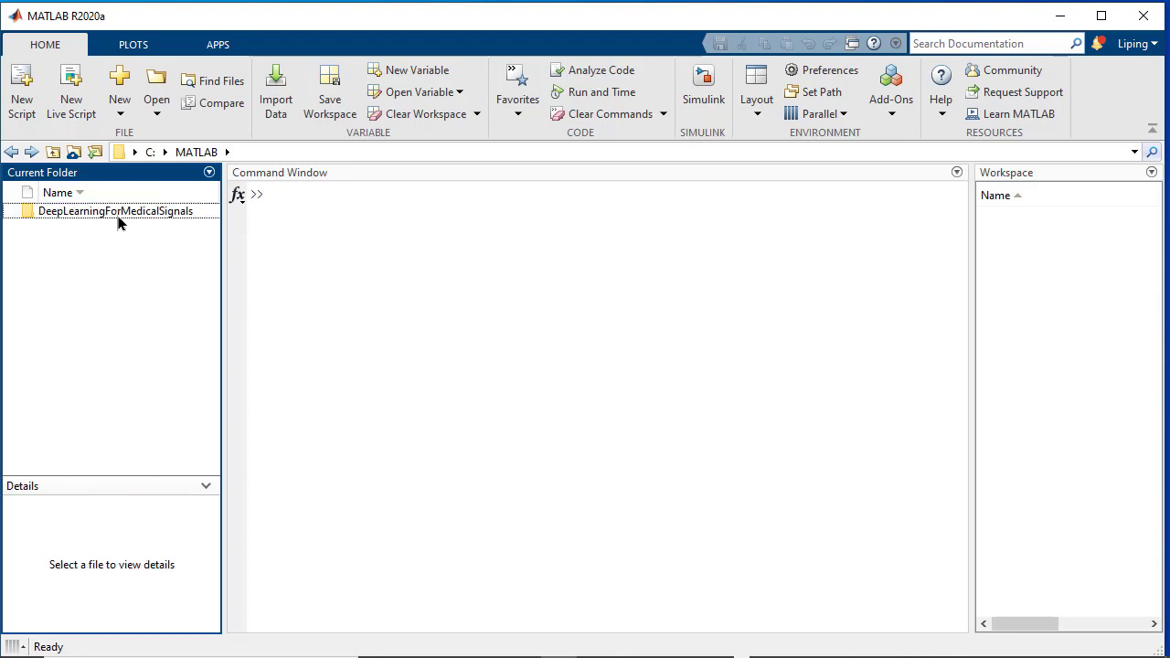
double_click(118, 216)
Open Source Control > Manage Files for the current folder
right_click(117, 260)
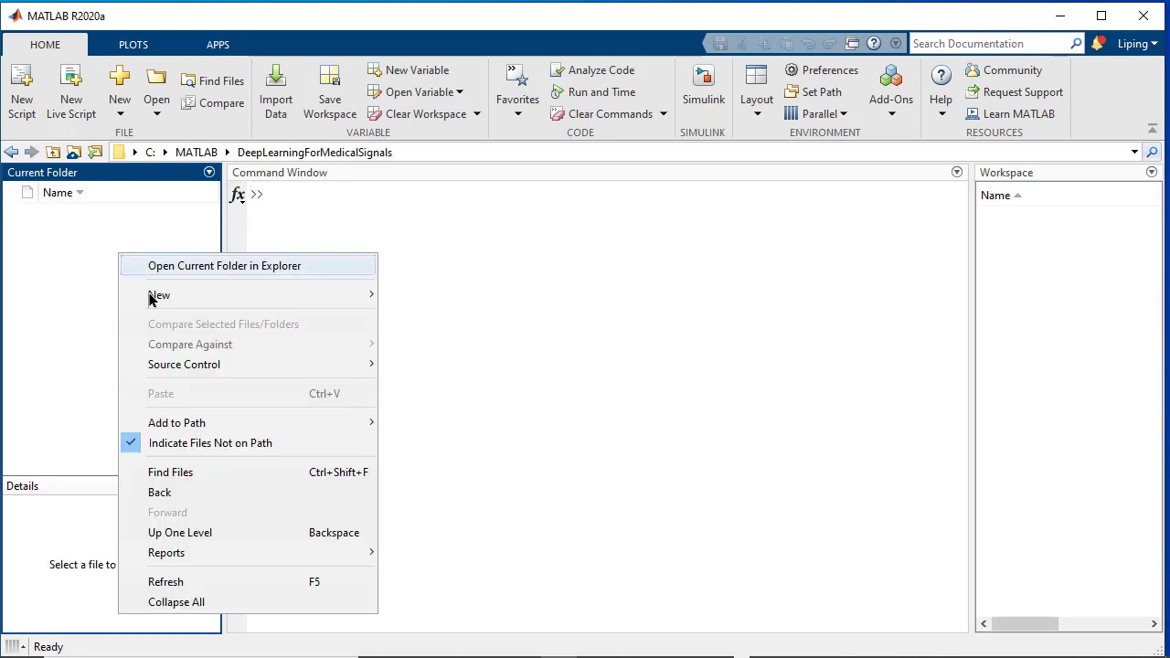
mouse_move(173, 368)
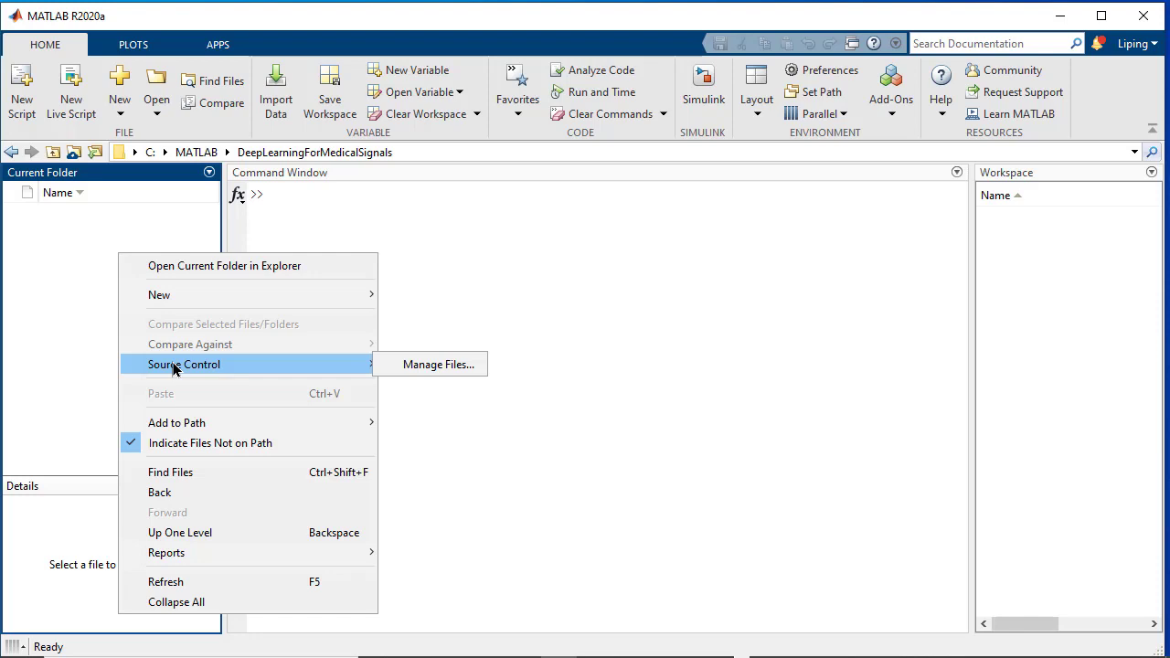
click(417, 365)
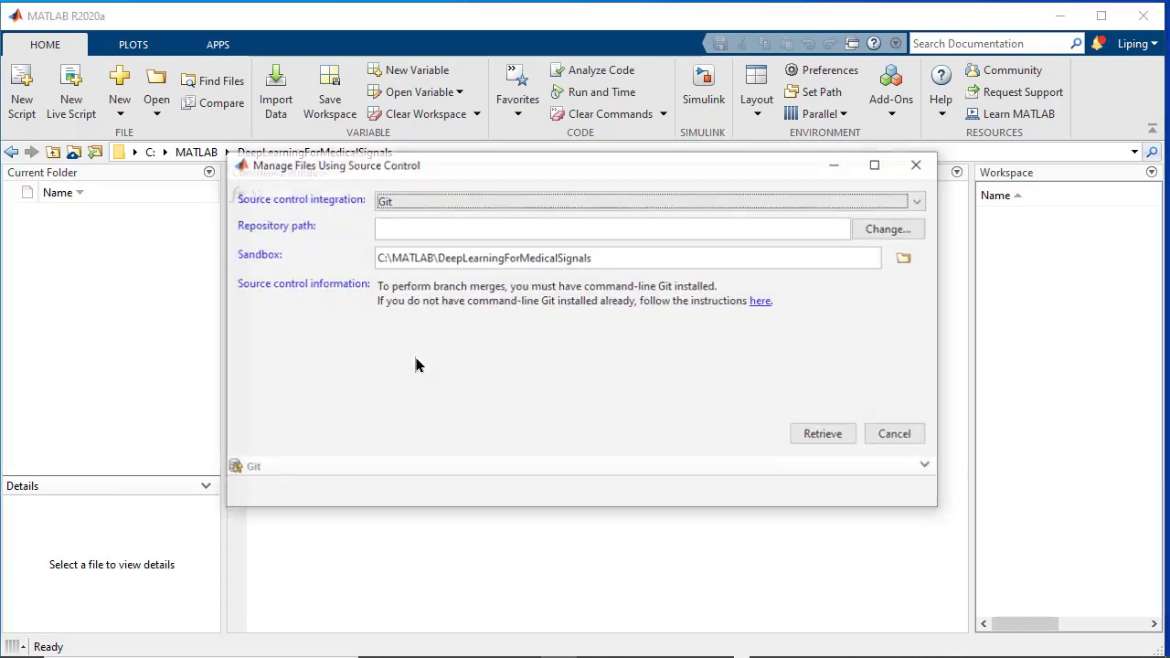
Clone the repo with Git integration, the pasted GitHub URL as repository path, and Retrieve
click(430, 204)
click(427, 220)
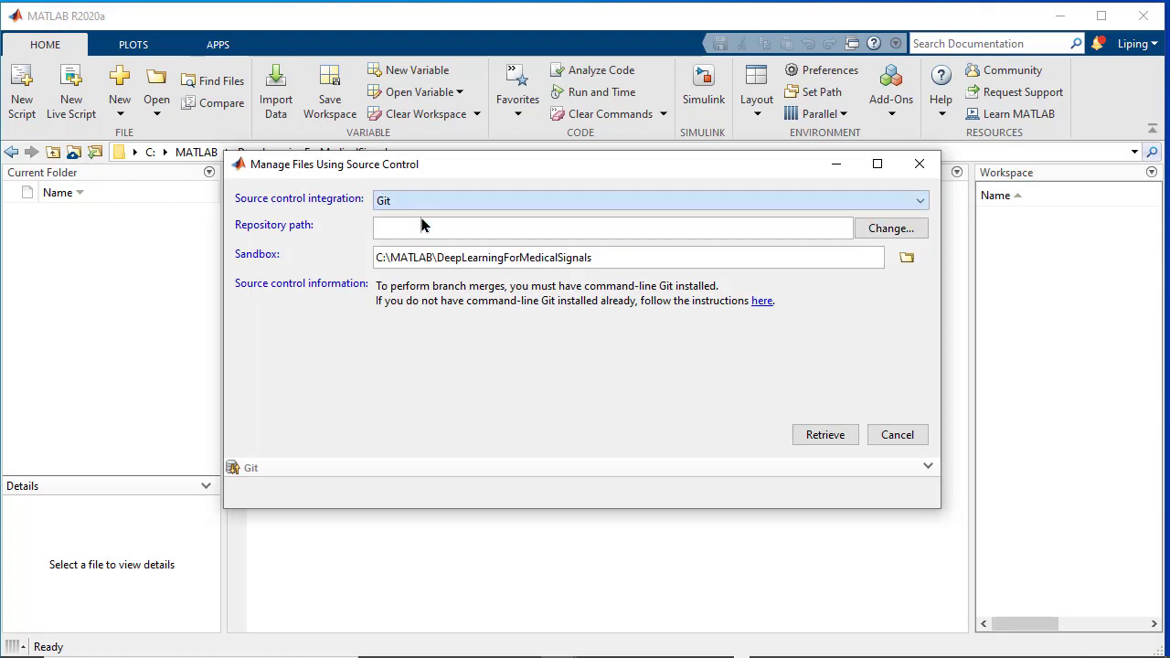
click(742, 237)
text(https://github.com/lipingw8625/DeepLearningForMedicalSignals.git)
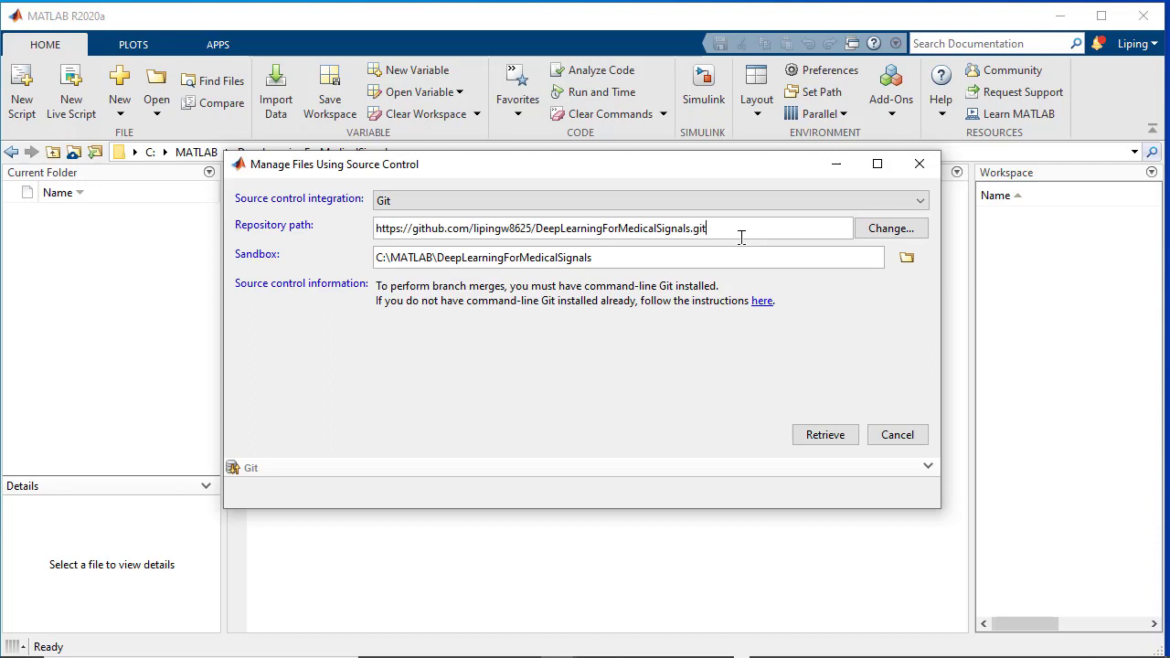
click(824, 436)
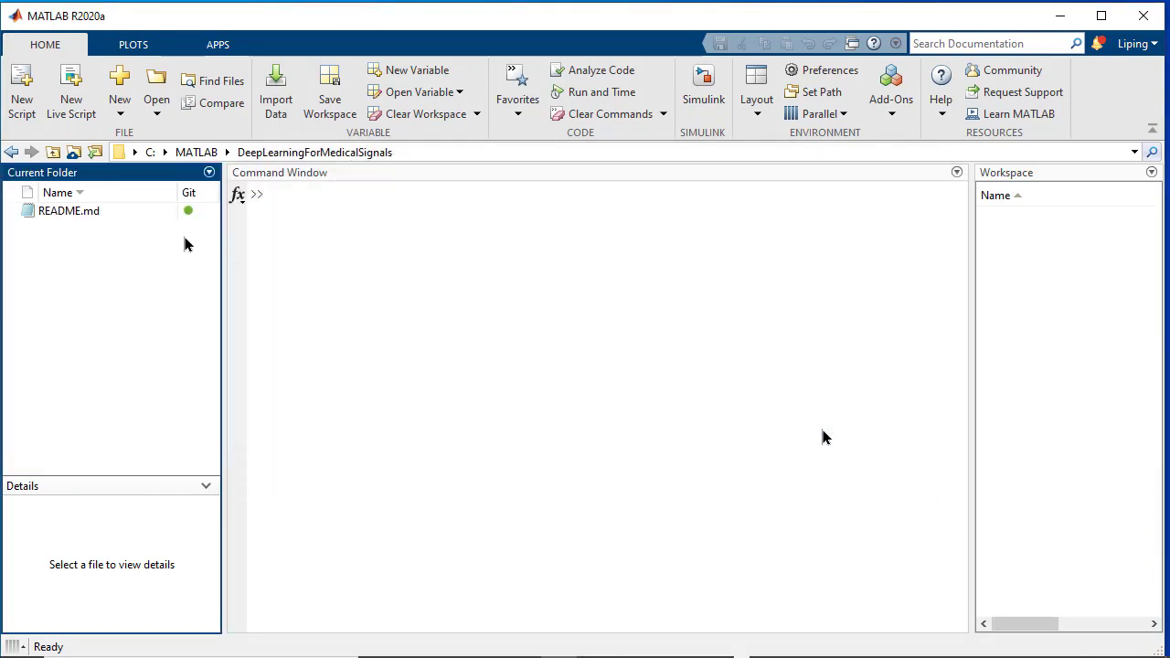
Open the 'Set Up Git Source Control' help page at its Register Binary Files with Git section
click(107, 212)
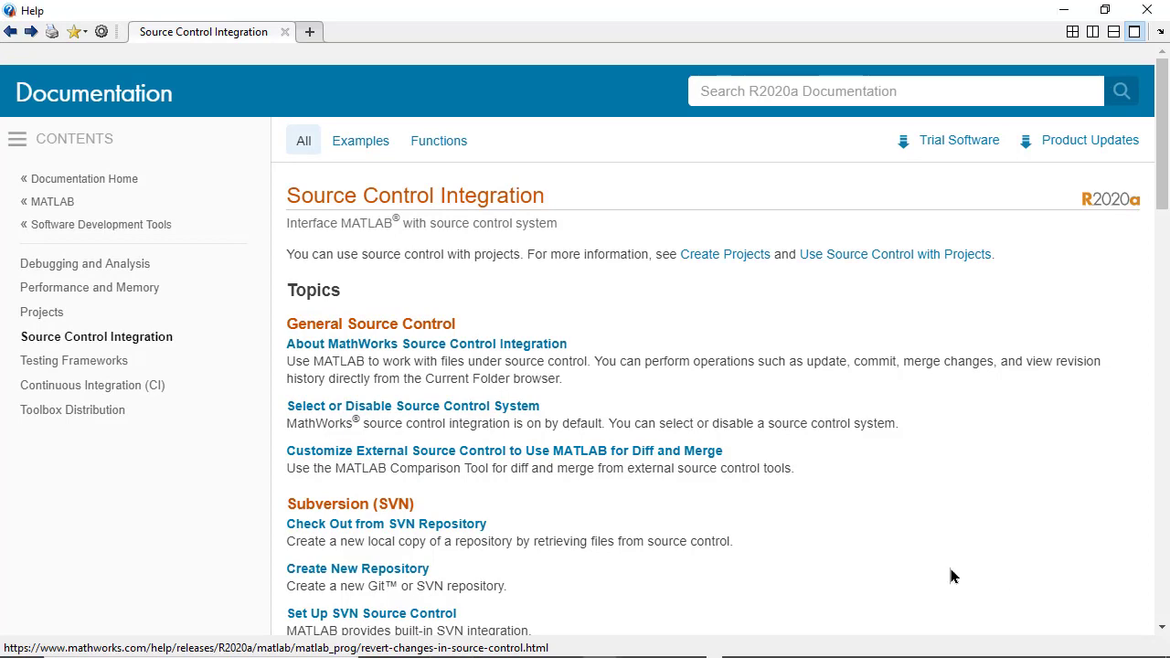
scroll(951, 574, down, 10)
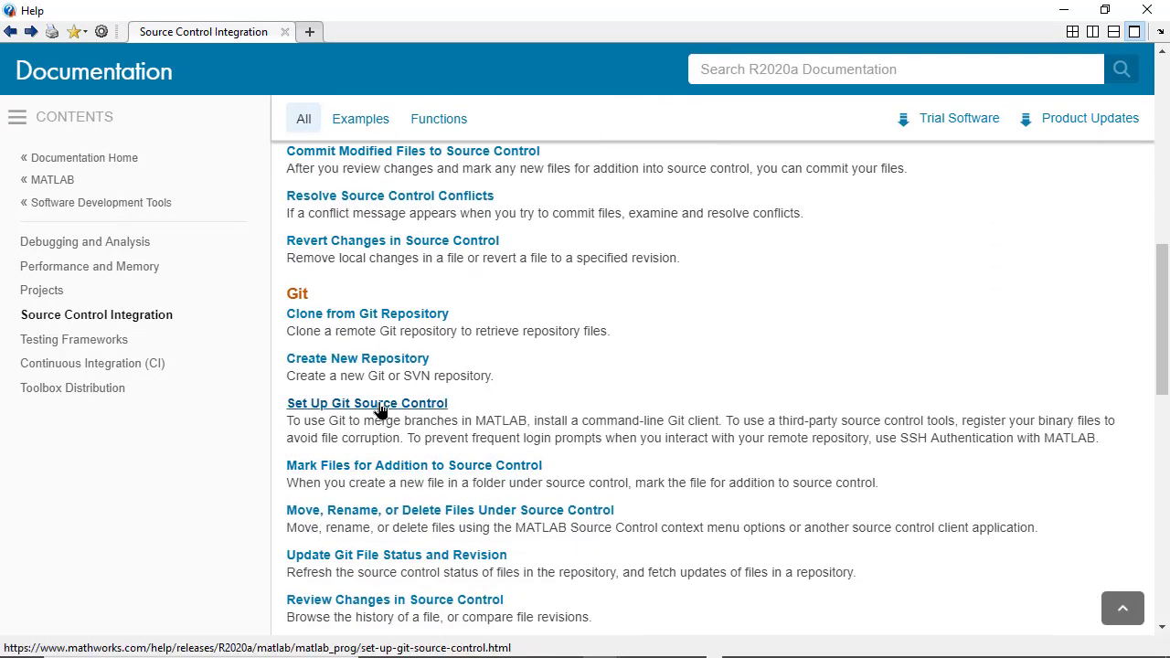
click(382, 411)
scroll(449, 418, down, 15)
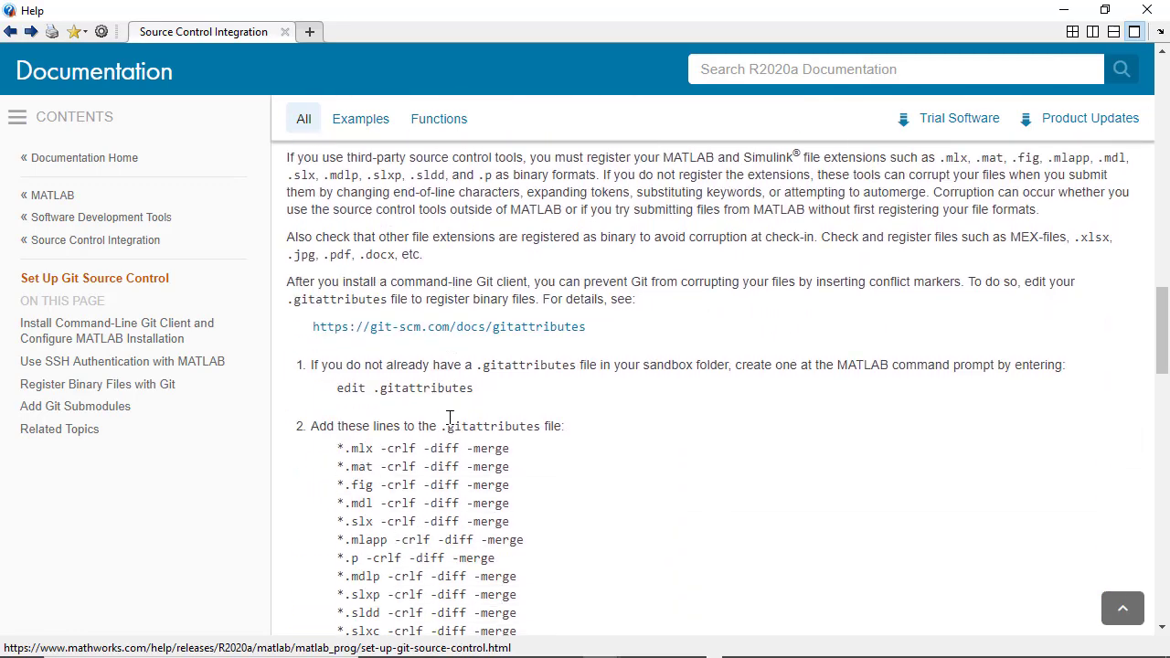
scroll(449, 418, up, 1)
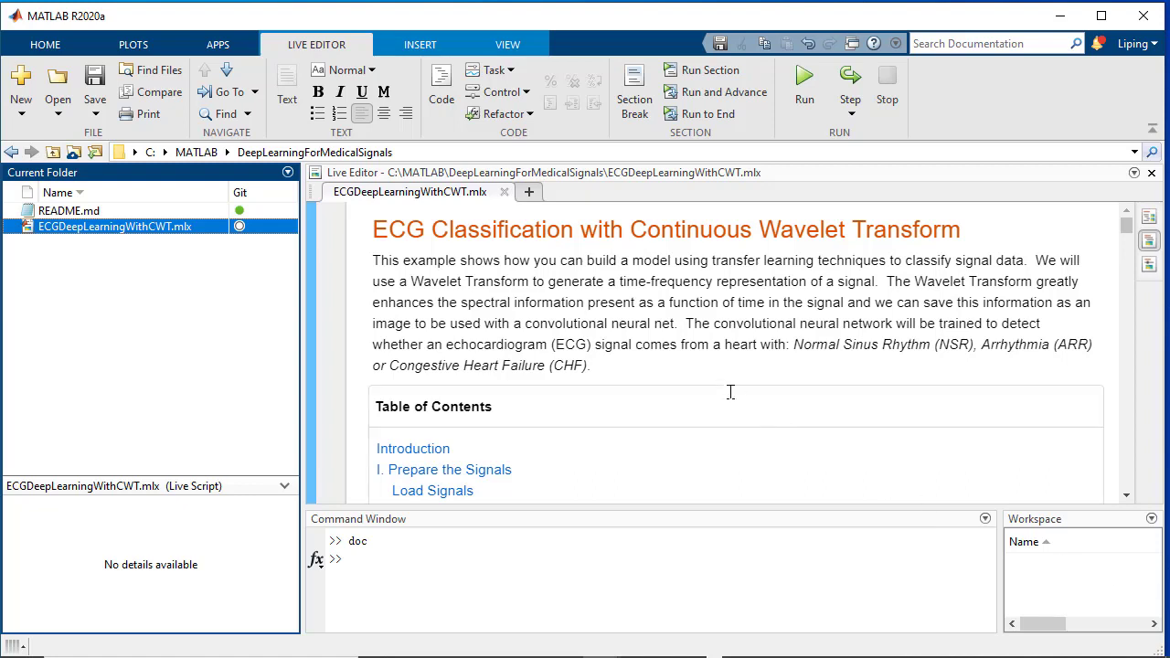
Select ECGDeepLearningWithCWT.mlx and look over its introduction in the Live Editor
click(667, 320)
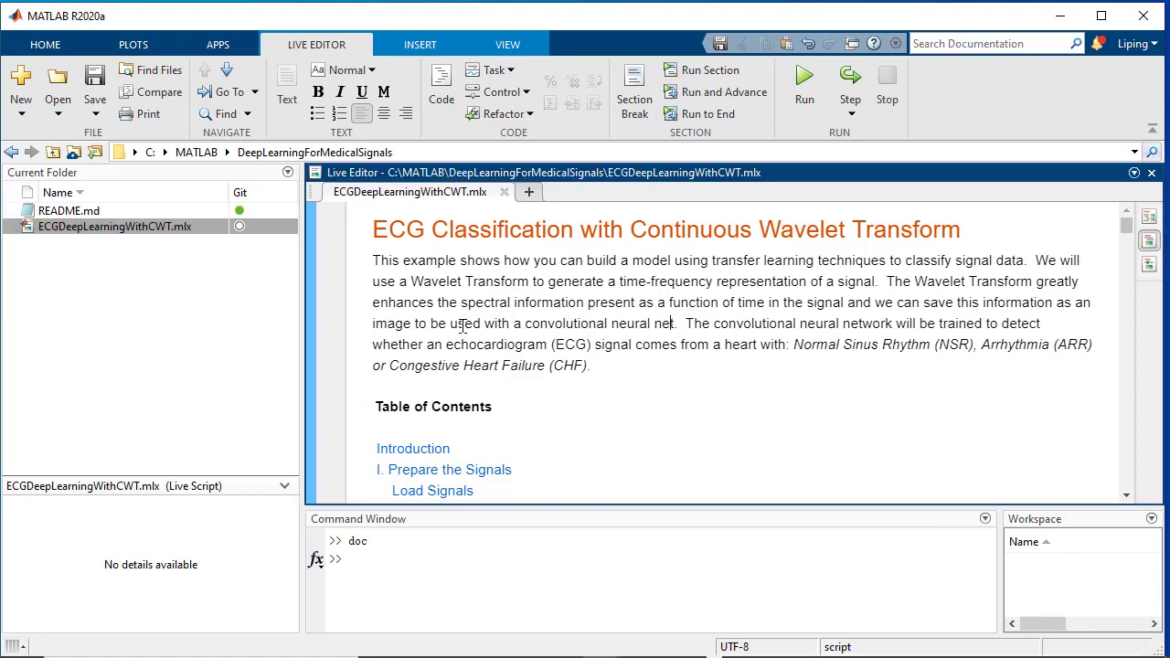
click(219, 227)
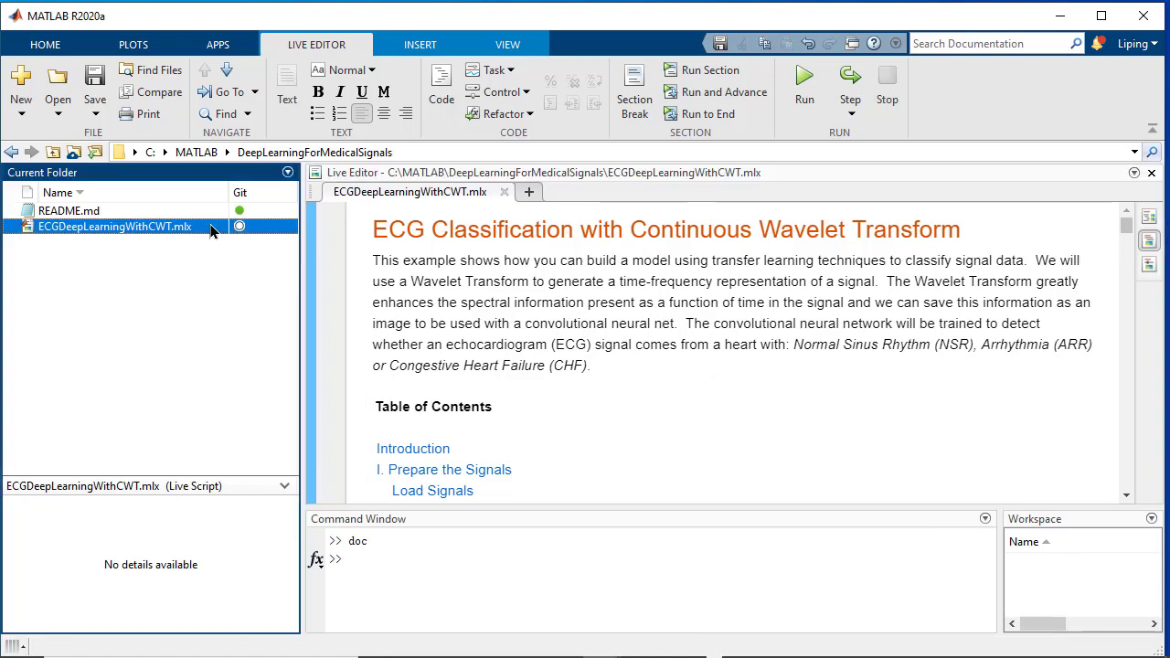
click(679, 343)
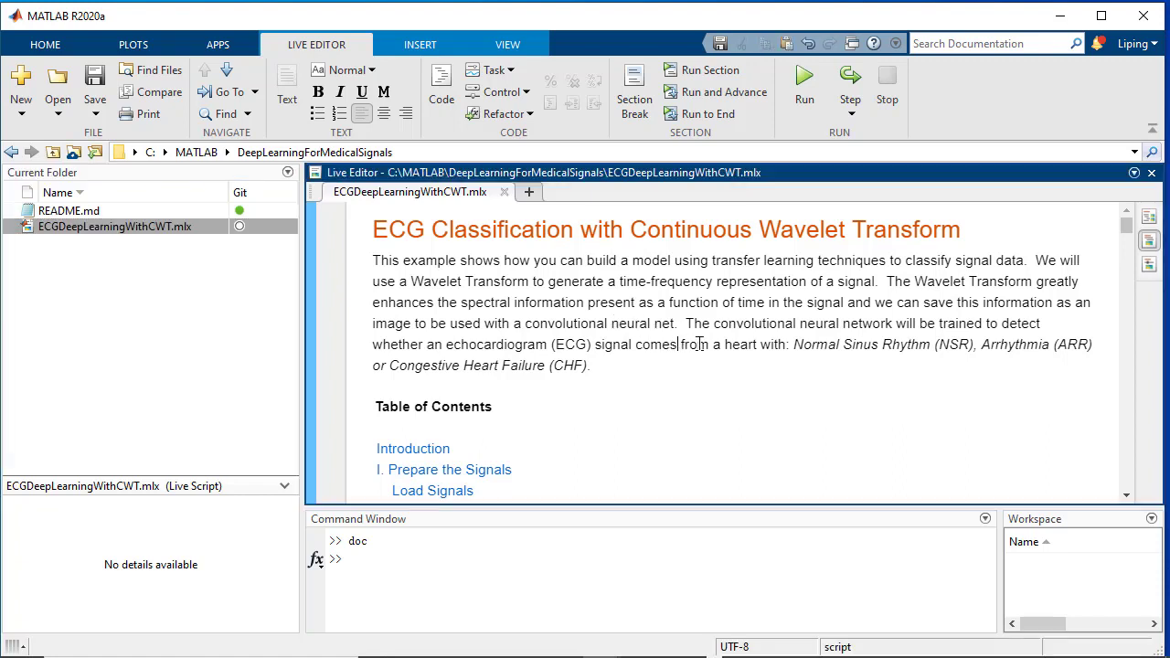
scroll(699, 343, down, 5)
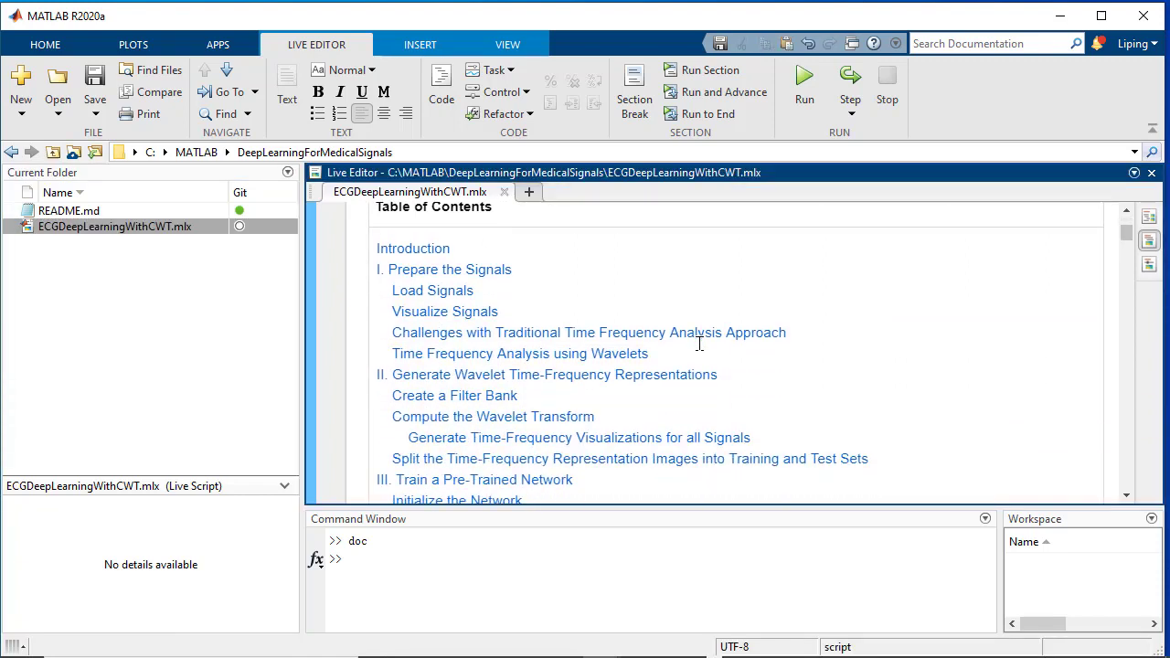
scroll(699, 320, up, 7)
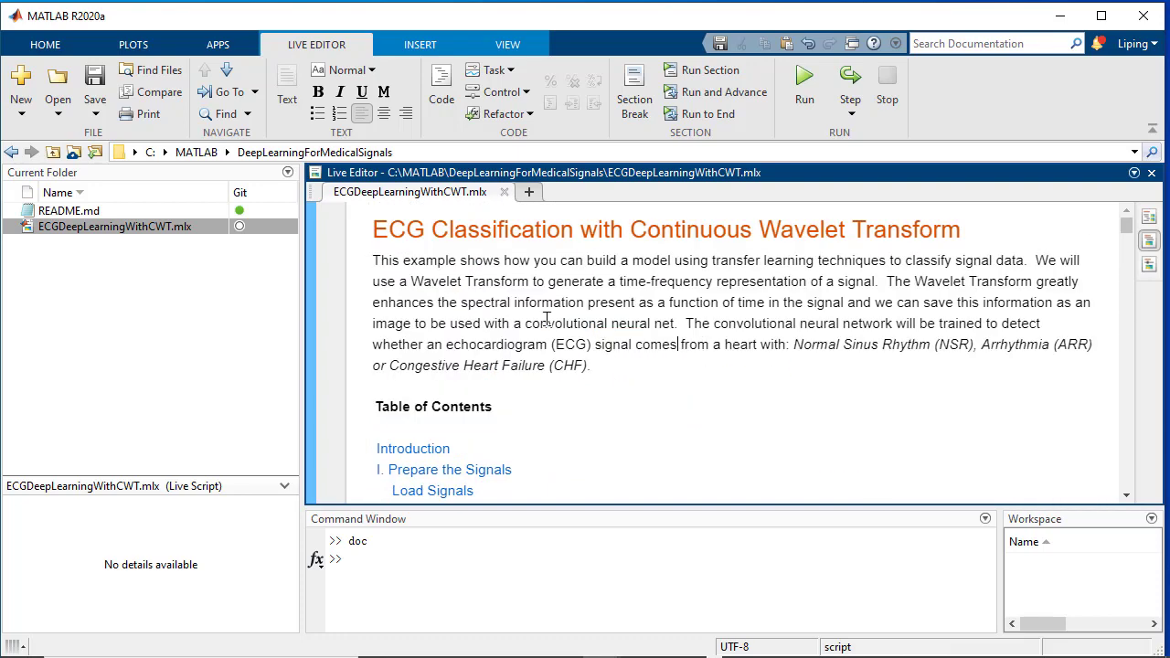
Add ECGDeepLearningWithCWT.mlx to Git from its Source Control context menu
click(192, 229)
right_click(193, 229)
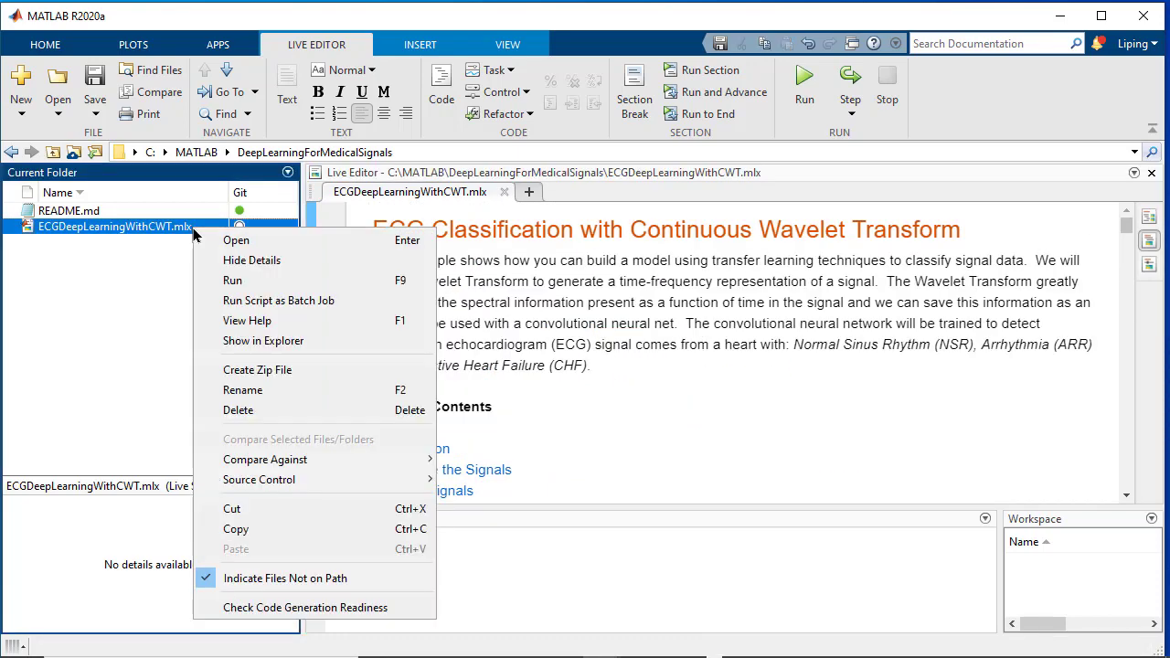
mouse_move(265, 481)
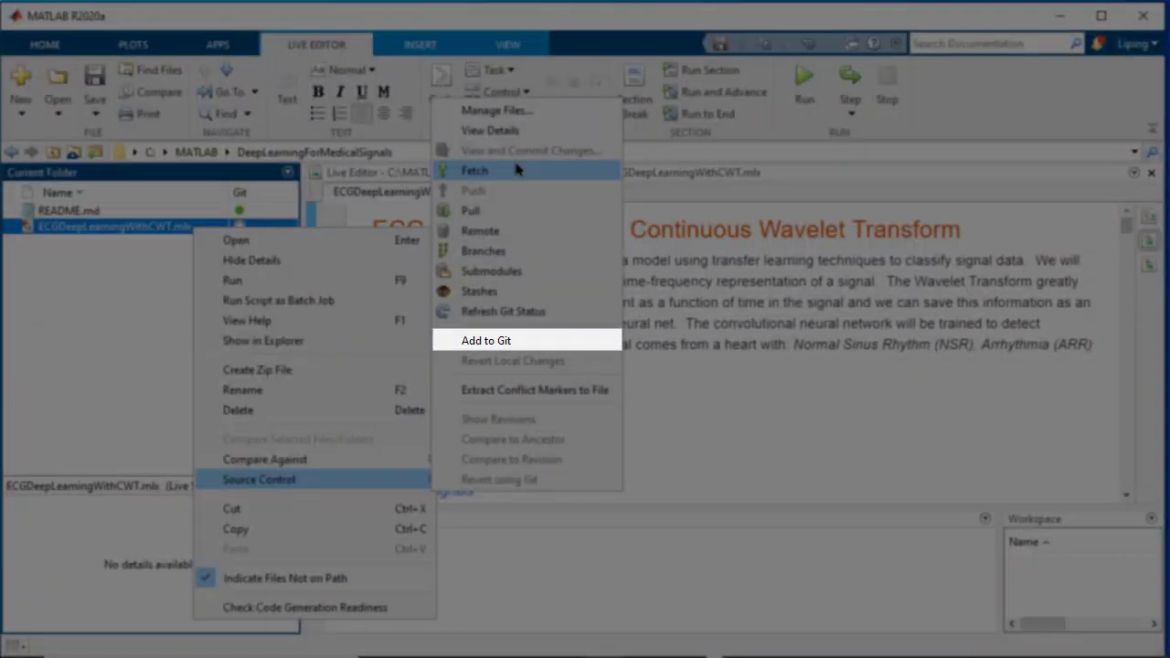
click(499, 341)
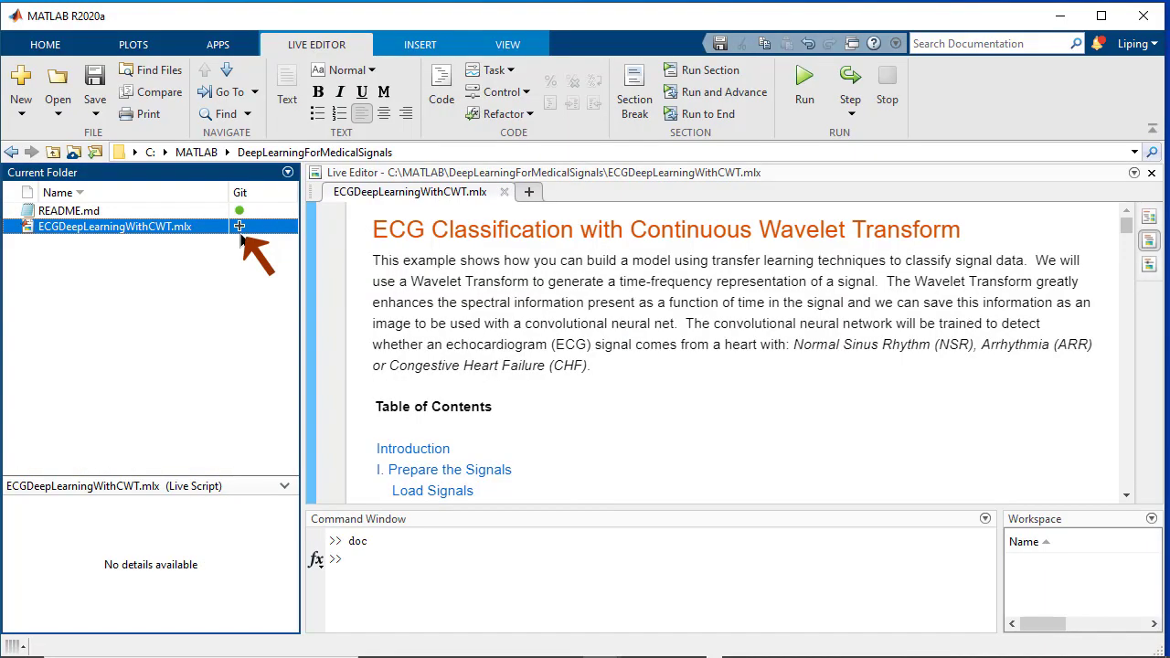
mouse_move(241, 237)
Commit ECGDeepLearningWithCWT.mlx to the local repository with the comment 'created'
right_click(146, 226)
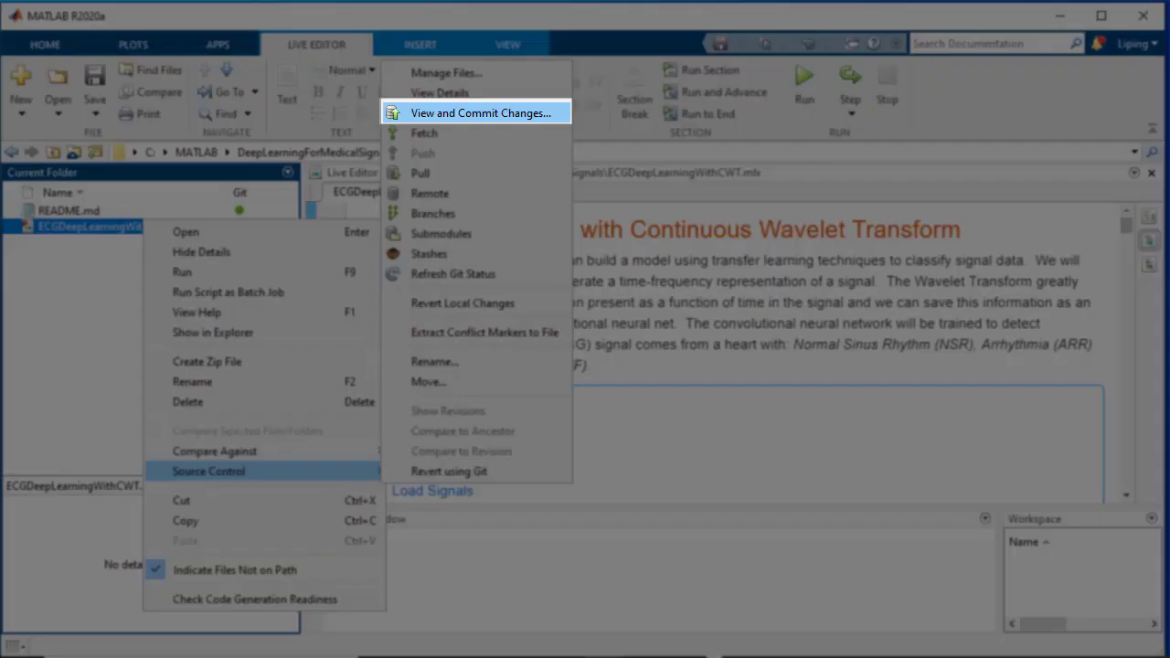
click(456, 122)
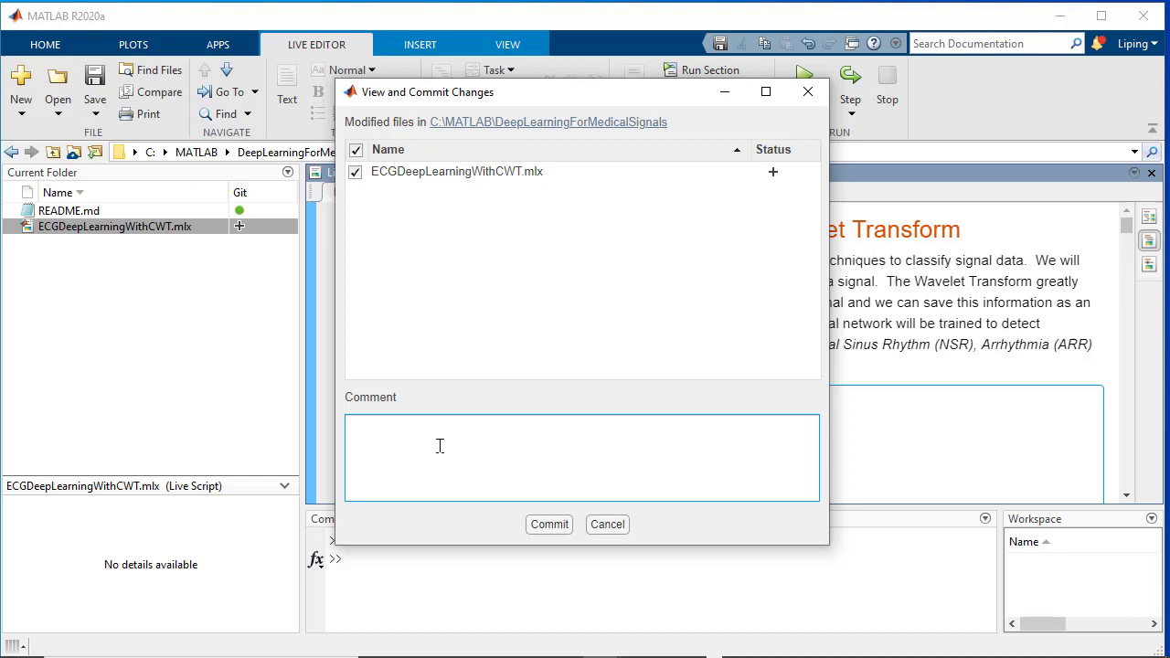
text(created)
click(549, 524)
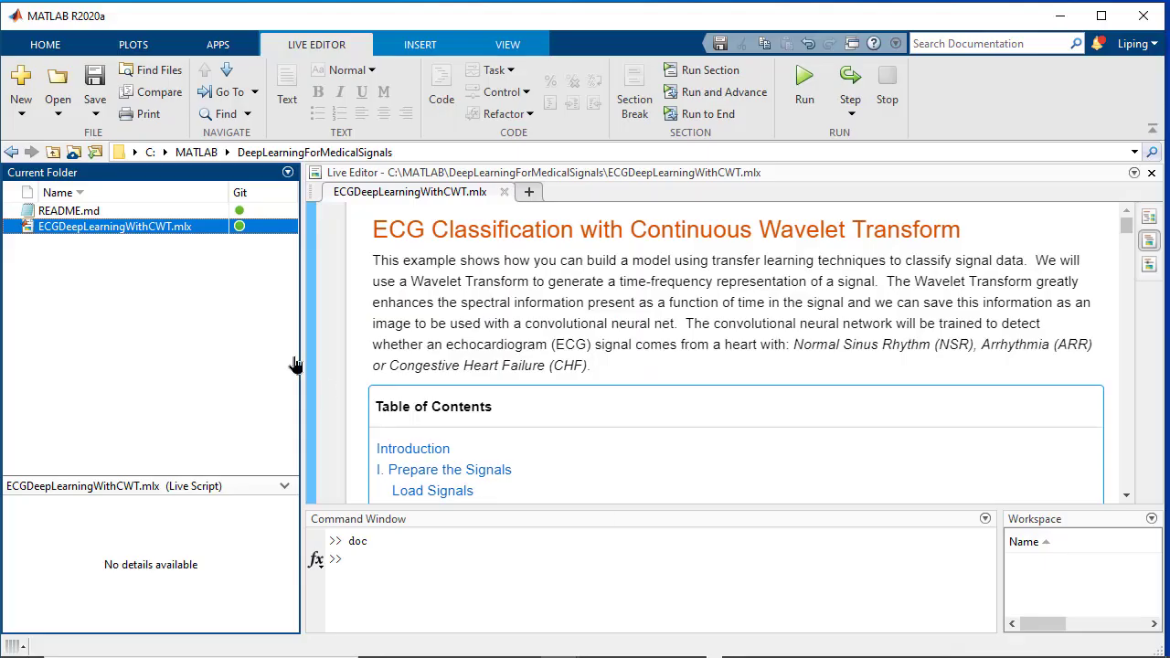
Push the commit to GitHub, supplying the account username and password
right_click(203, 226)
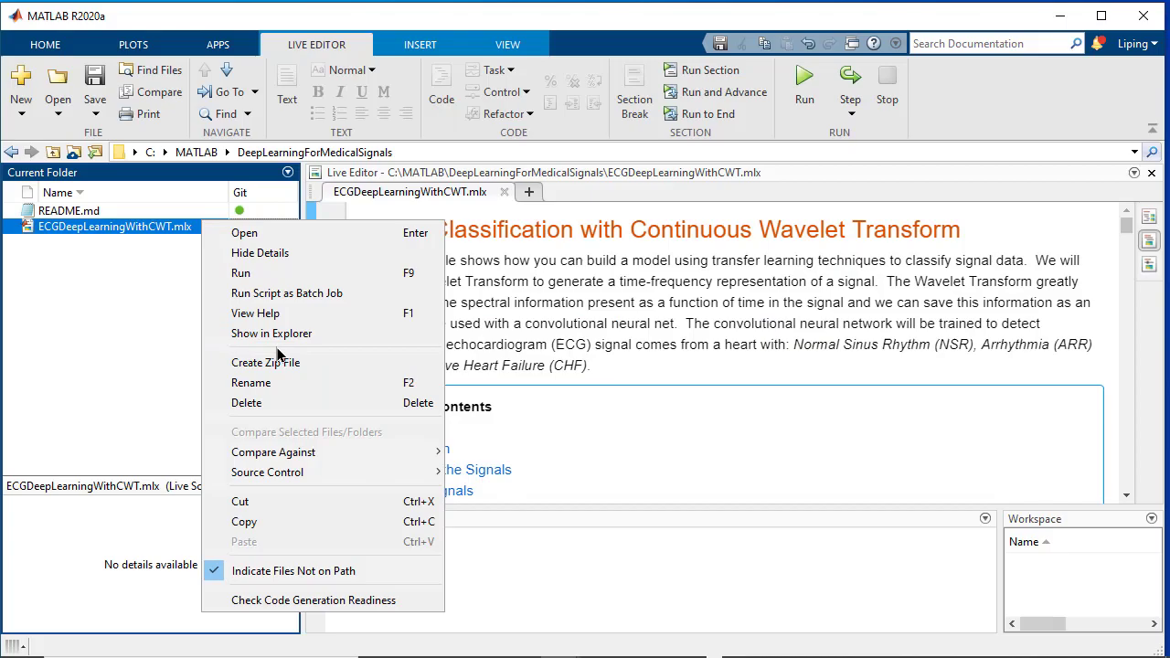
mouse_move(279, 474)
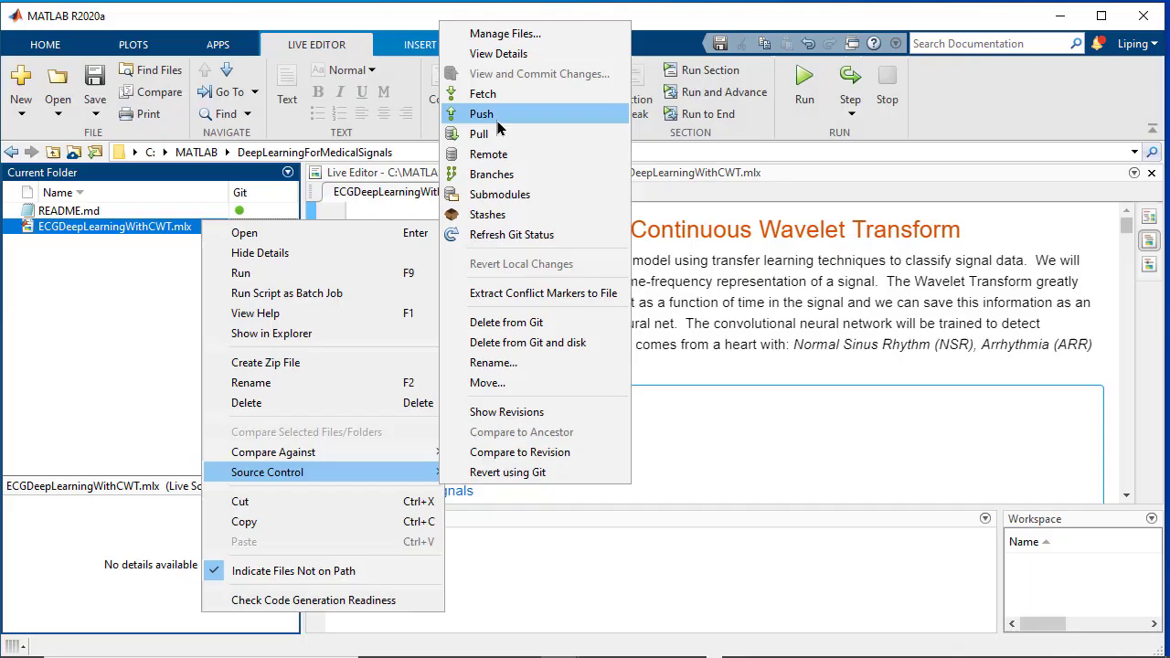
click(482, 113)
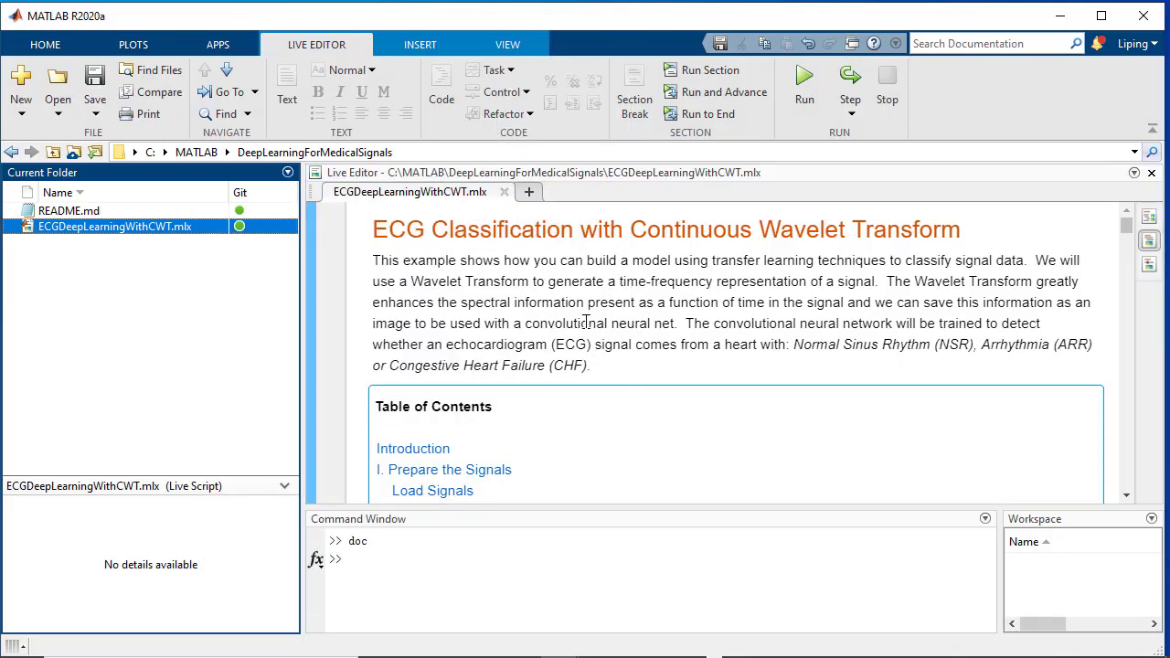
text(lipingw8625)
key(Tab)
text(••••••)
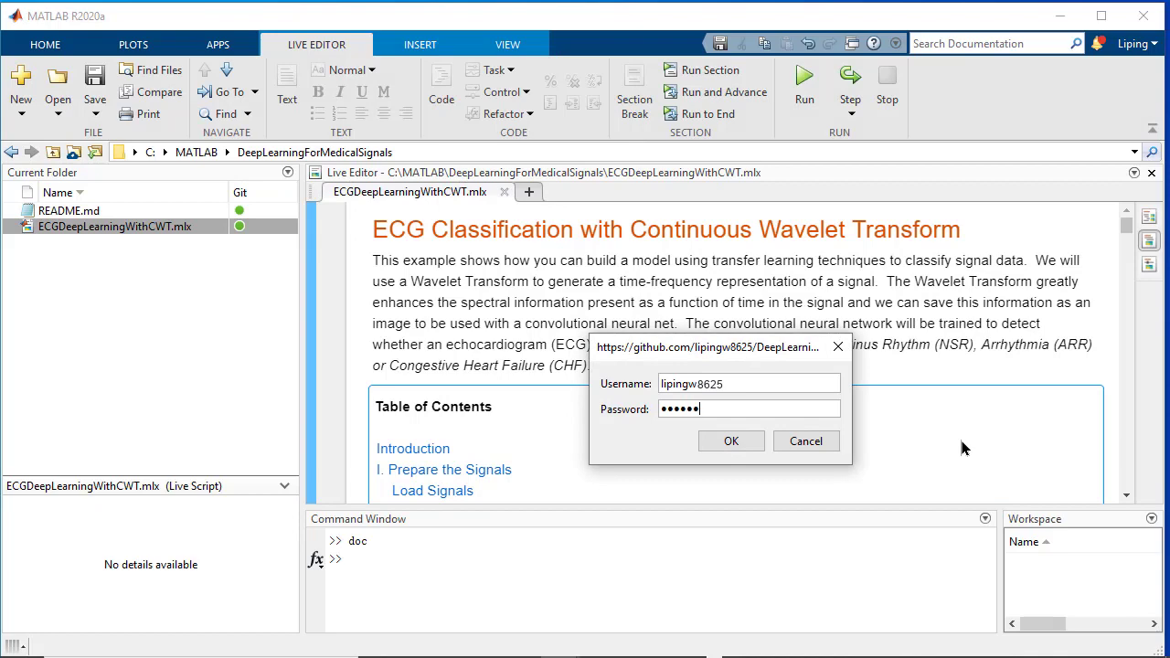
text(•••)
click(737, 450)
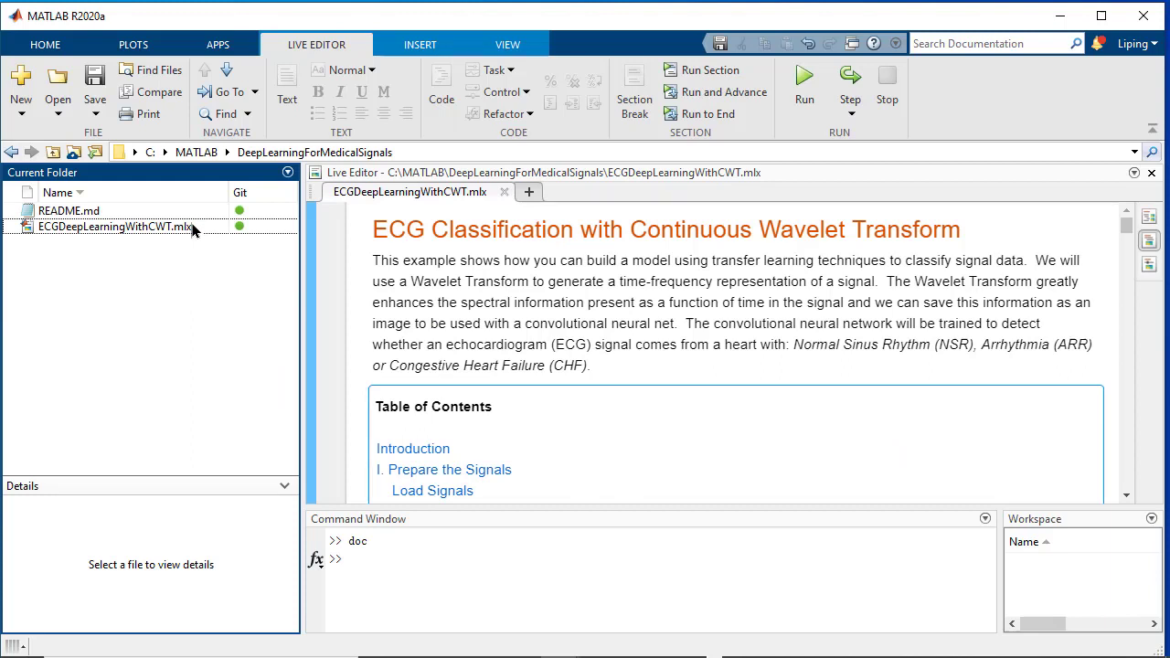
click(192, 231)
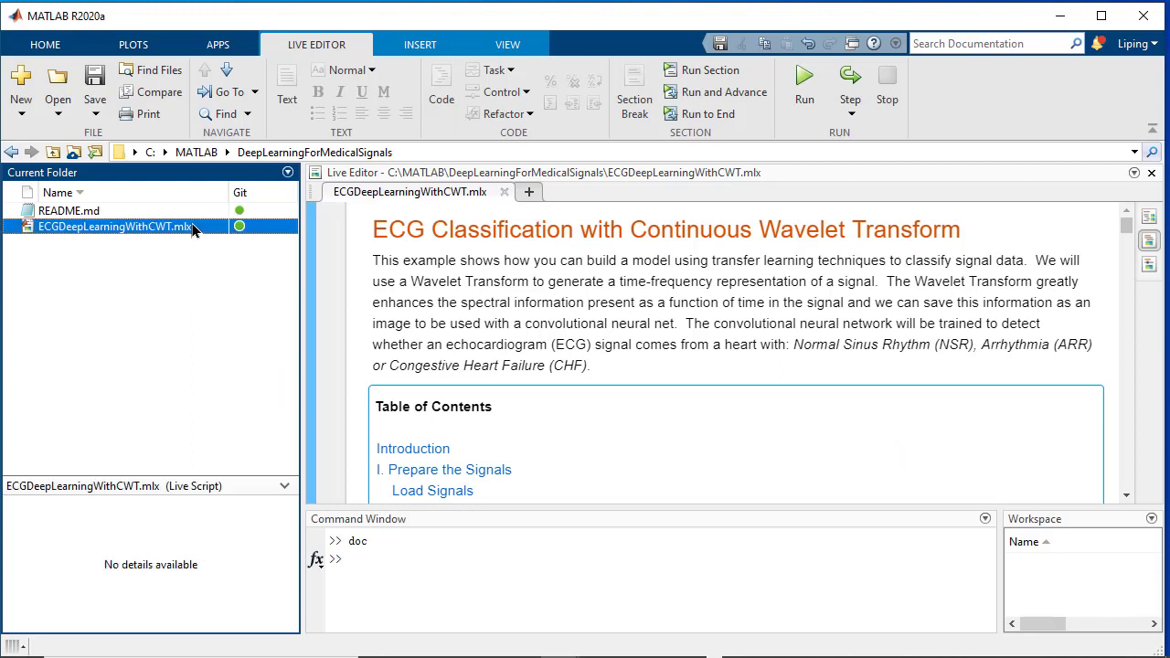
Create a branch named develop in the Branches manager and switch the repository to it
right_click(192, 230)
mouse_move(347, 482)
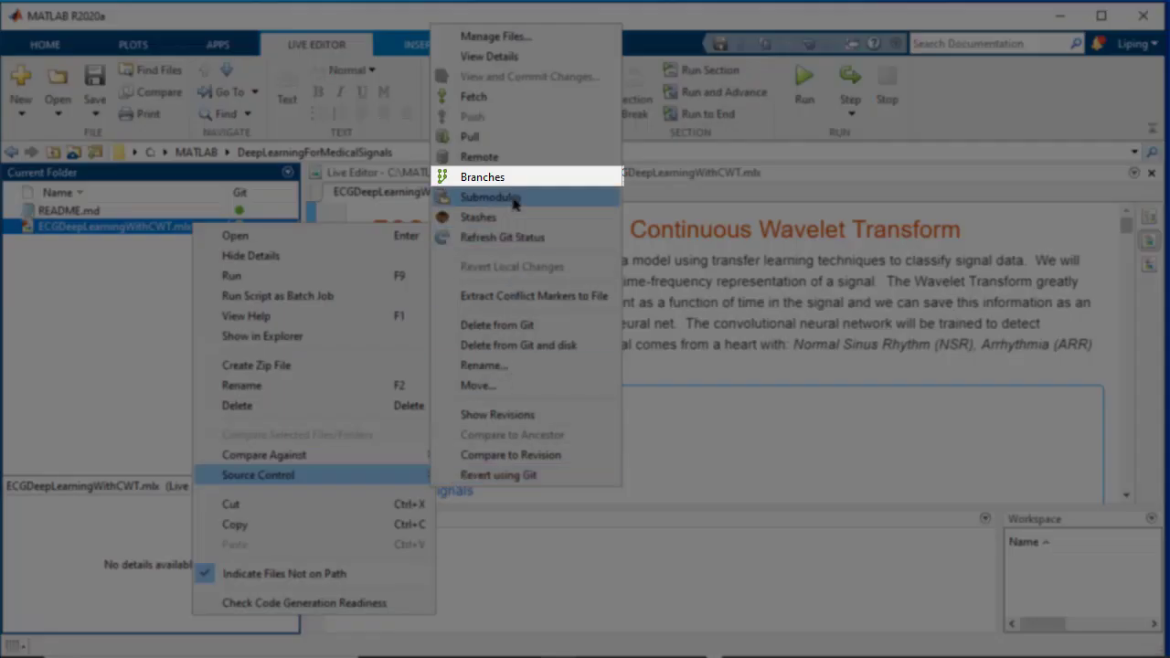
click(498, 178)
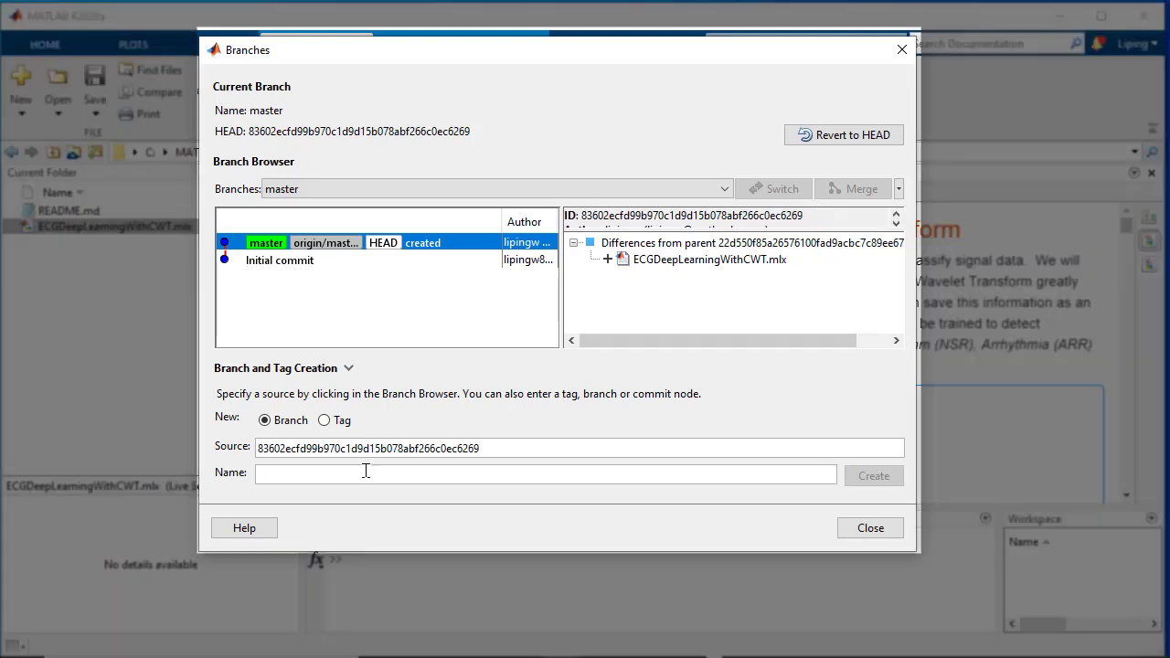
click(364, 471)
text(develop)
click(864, 475)
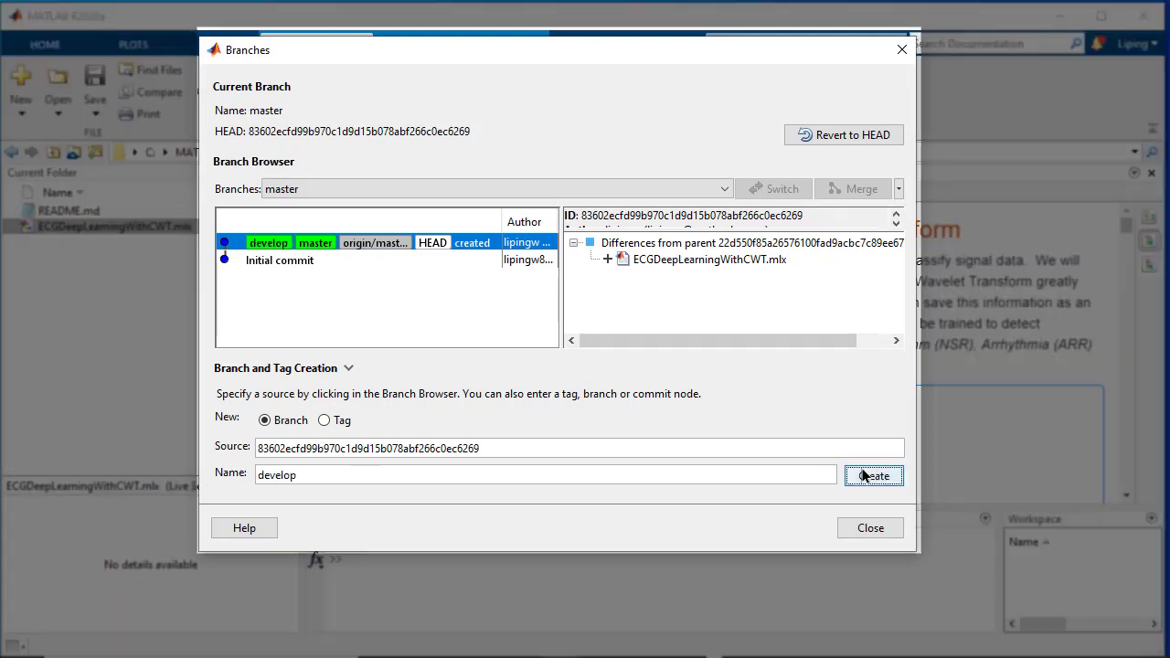
click(718, 188)
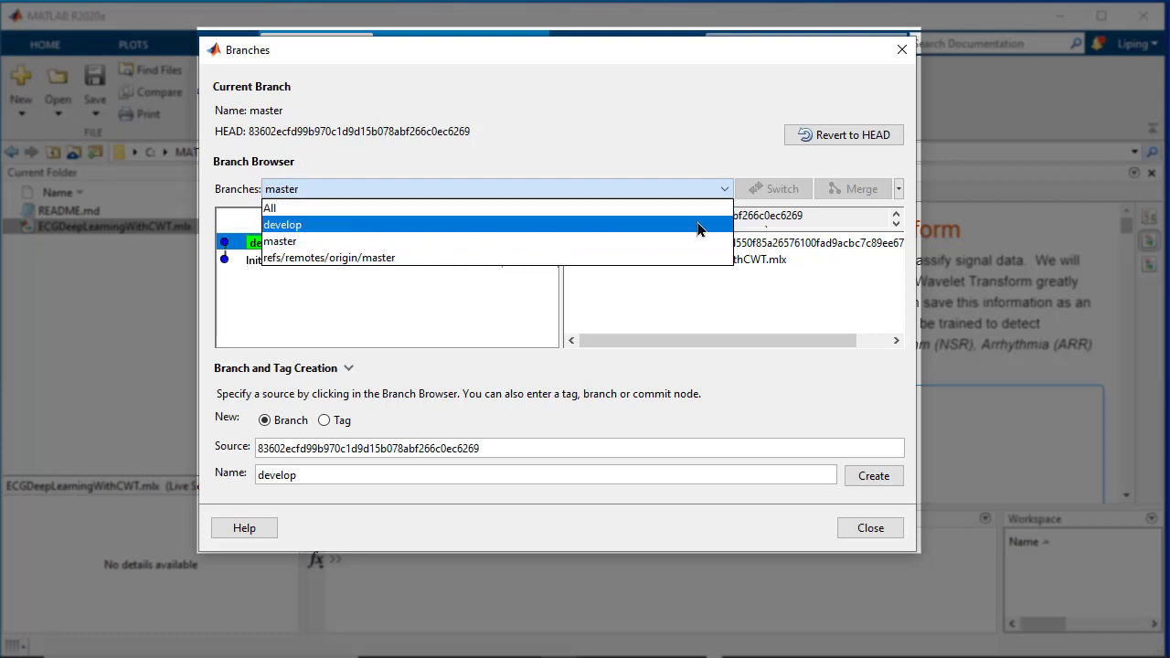
click(700, 225)
click(773, 189)
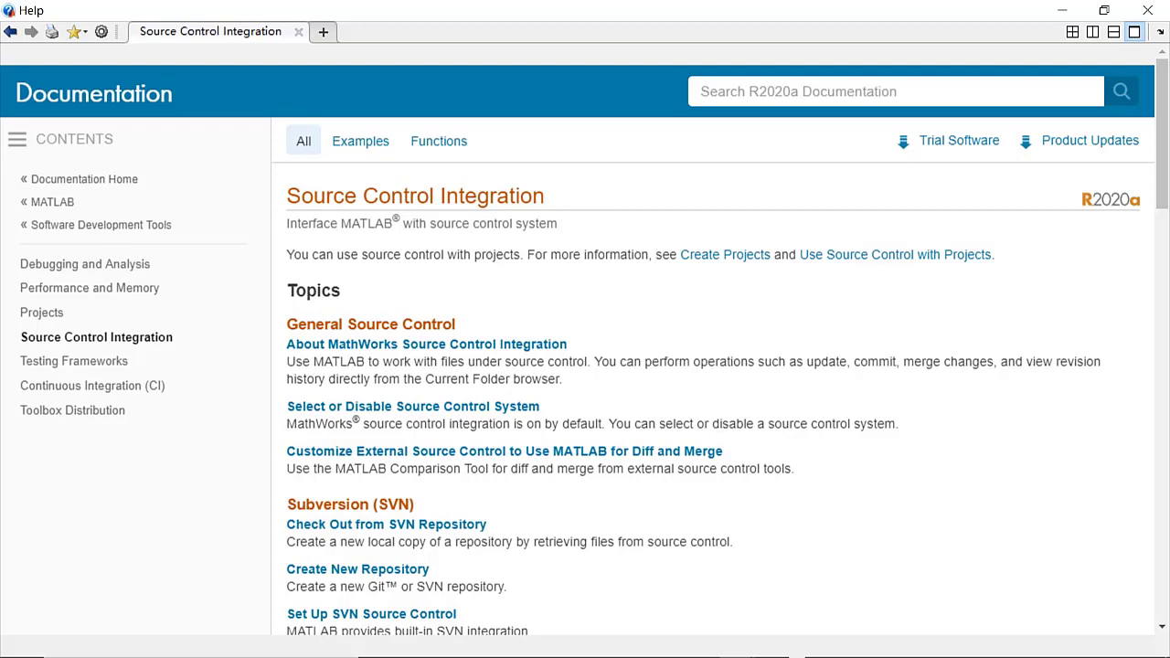
Scroll the Source Control Integration help page down to its Git topics
scroll(778, 417, down, 5)
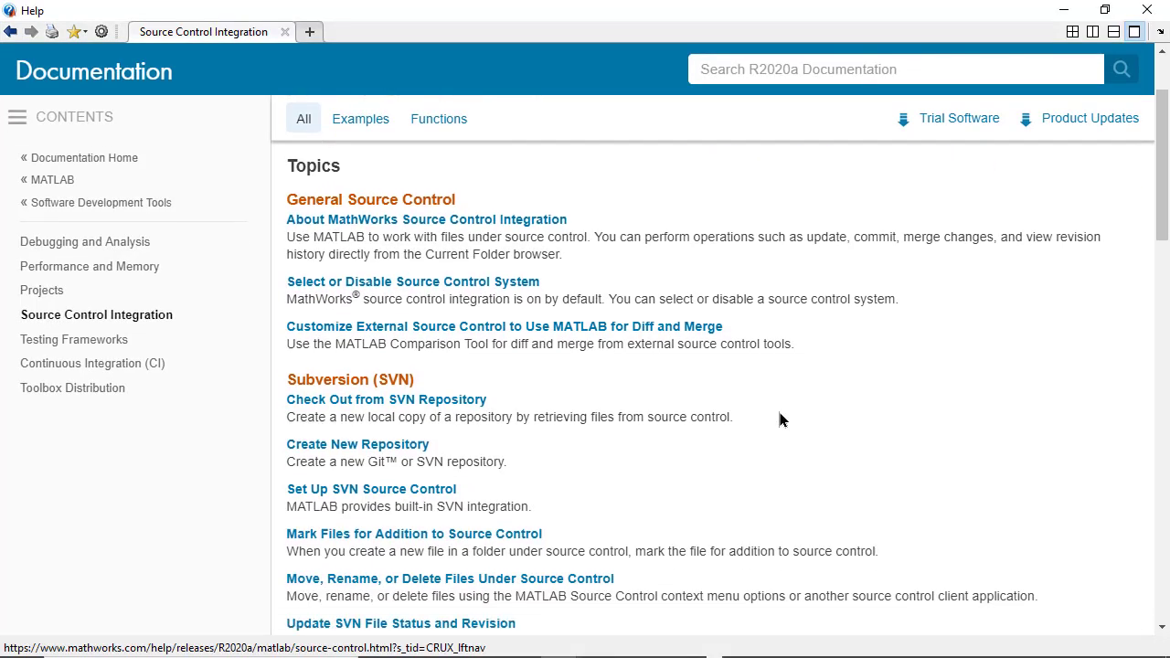
scroll(780, 420, down, 5)
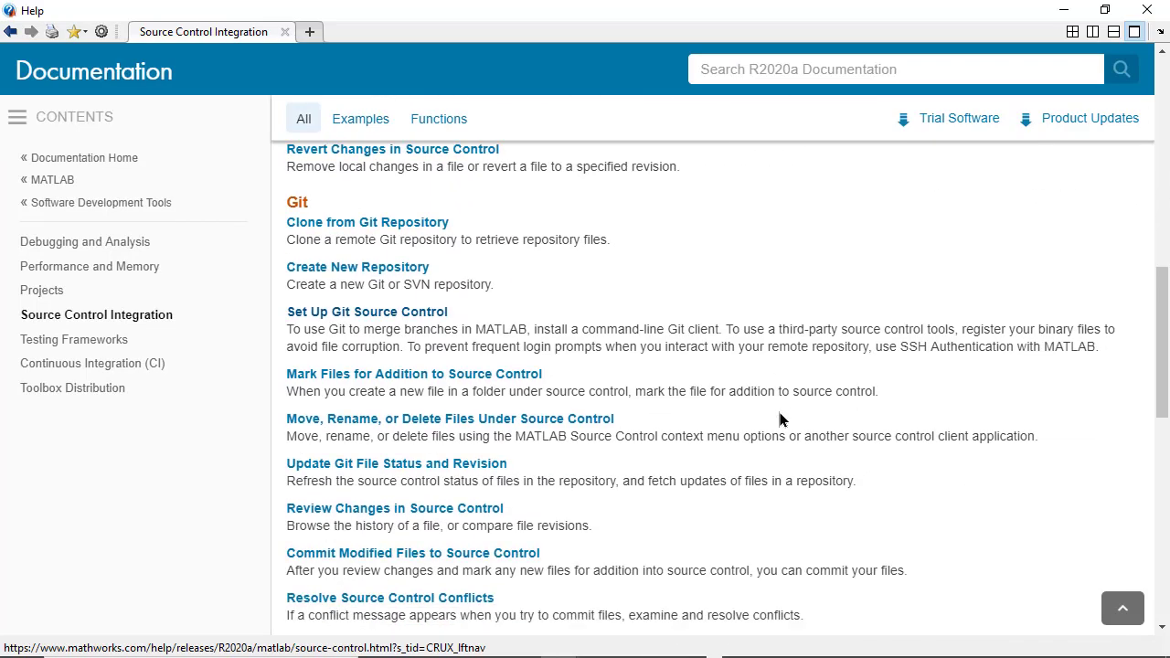